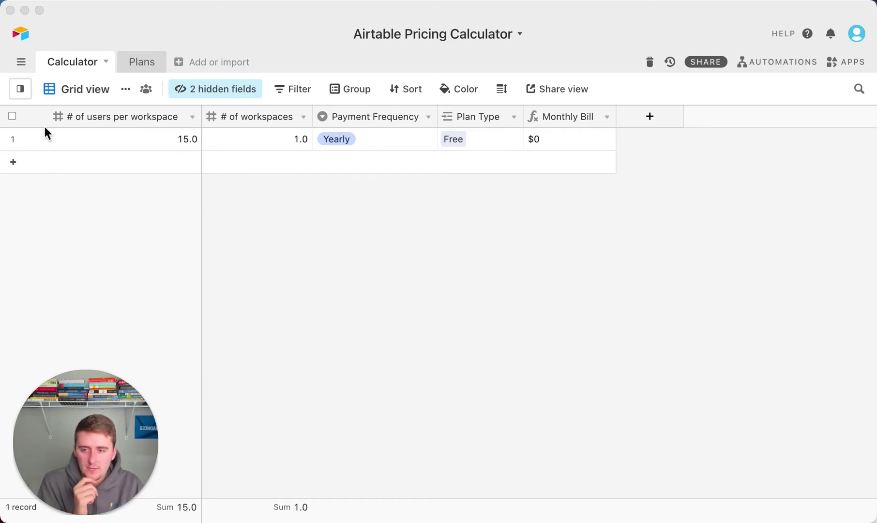
- Enter 2 in '# of workspaces' and 10 in '# of users per workspace' for the calculator record
left_click(330, 139)
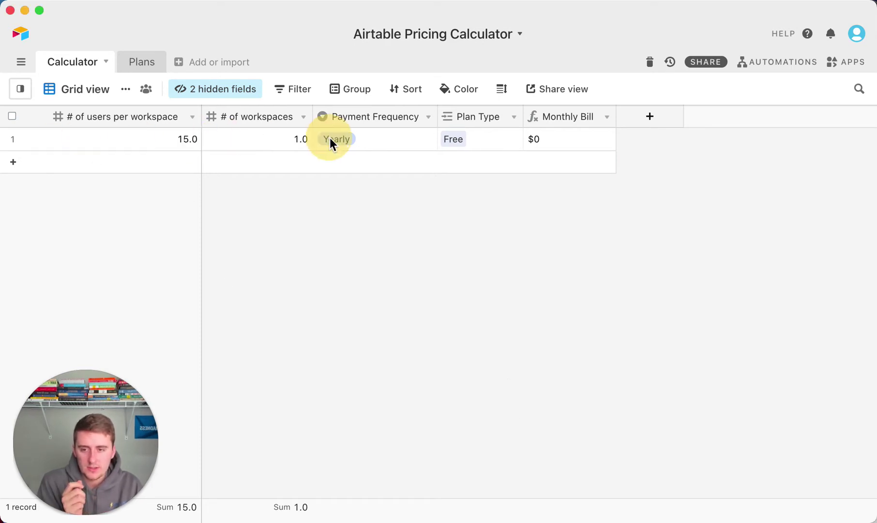
left_click(151, 140)
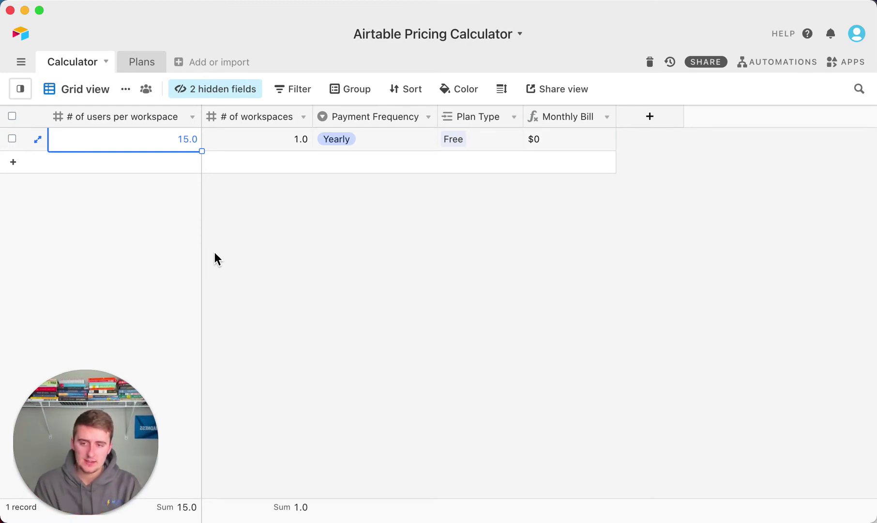
left_click(274, 138)
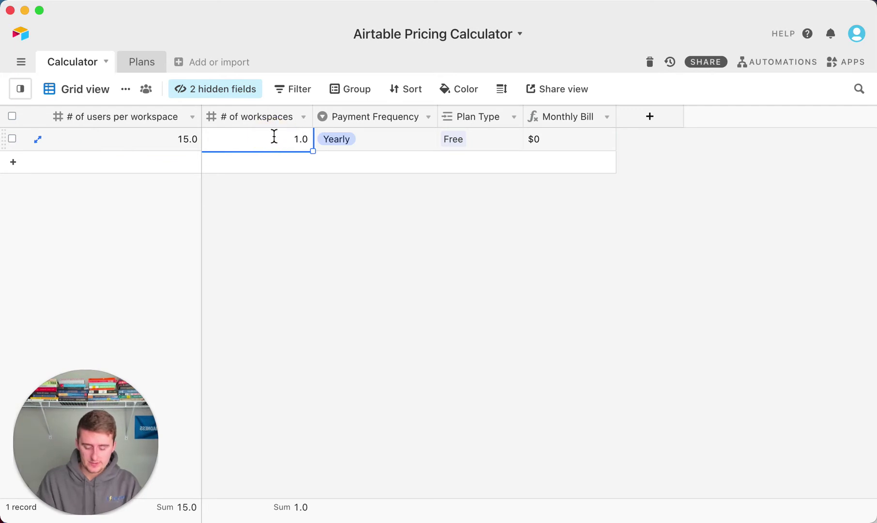
type("2")
left_click(259, 250)
left_click(109, 143)
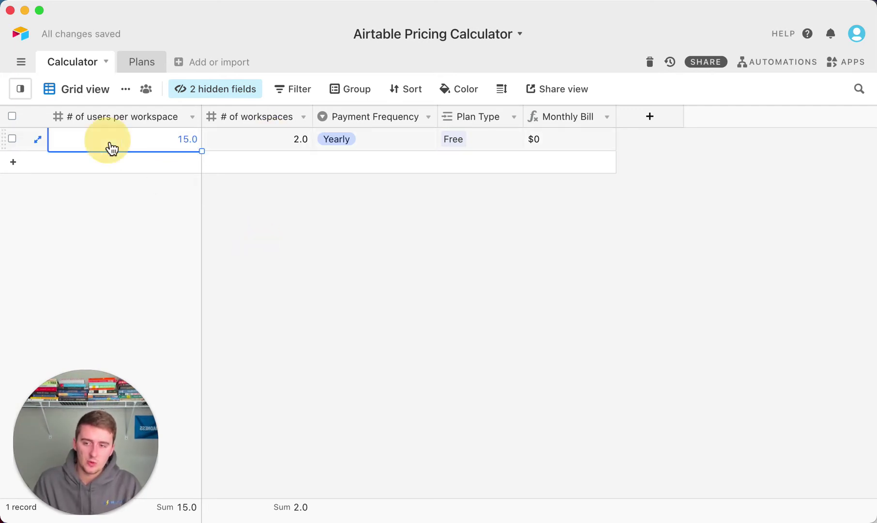
type("10")
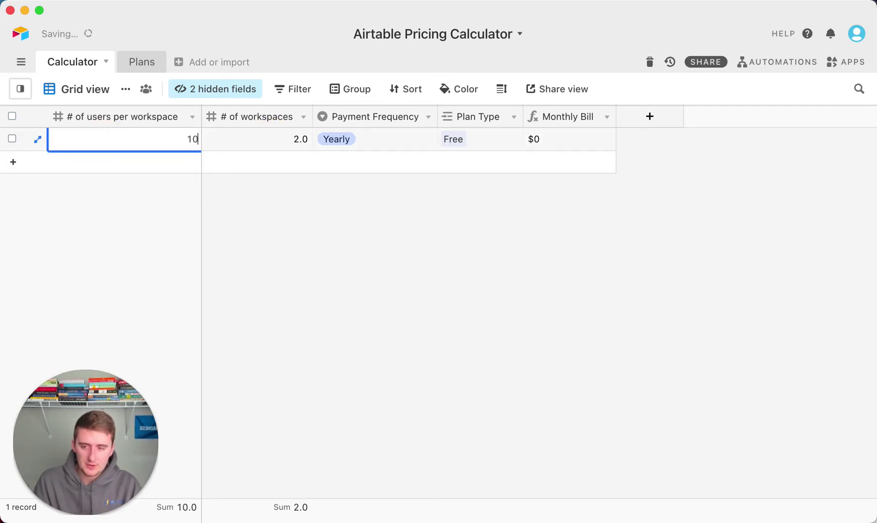
left_click(151, 281)
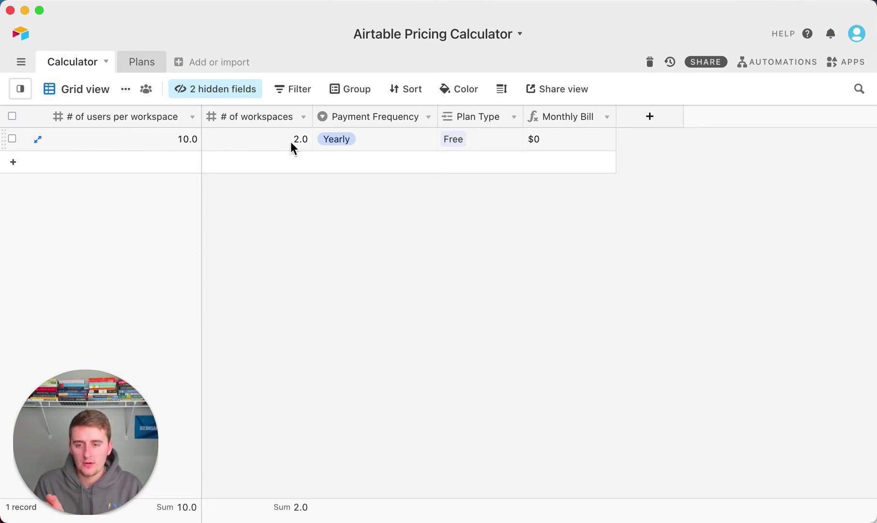
- Change the record's Payment Frequency to Monthly
left_click(349, 138)
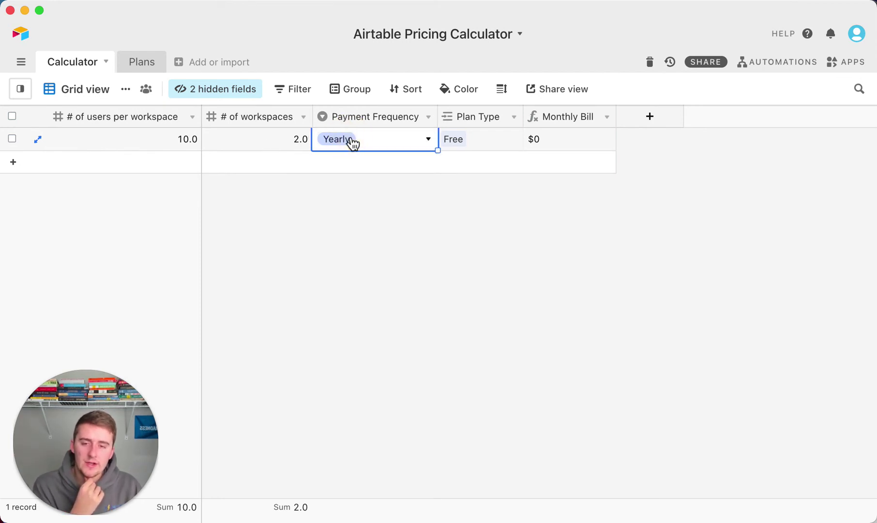
left_click(351, 140)
left_click(359, 237)
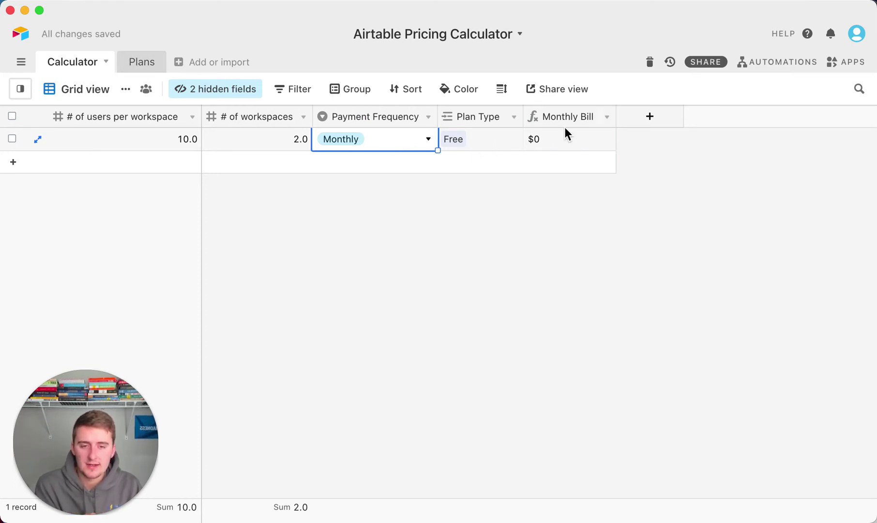
- Replace the linked Free plan in Plan Type with Plus, making the Monthly Bill $240
left_click(465, 139)
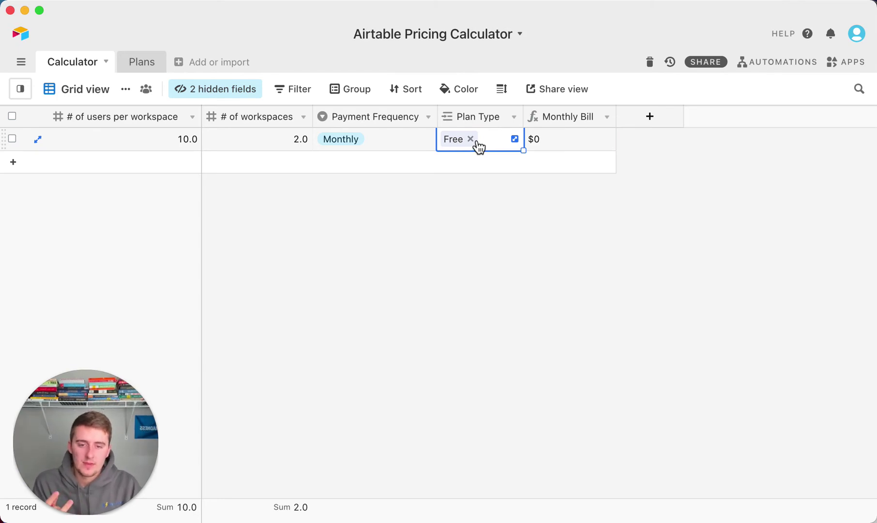
left_click(476, 143)
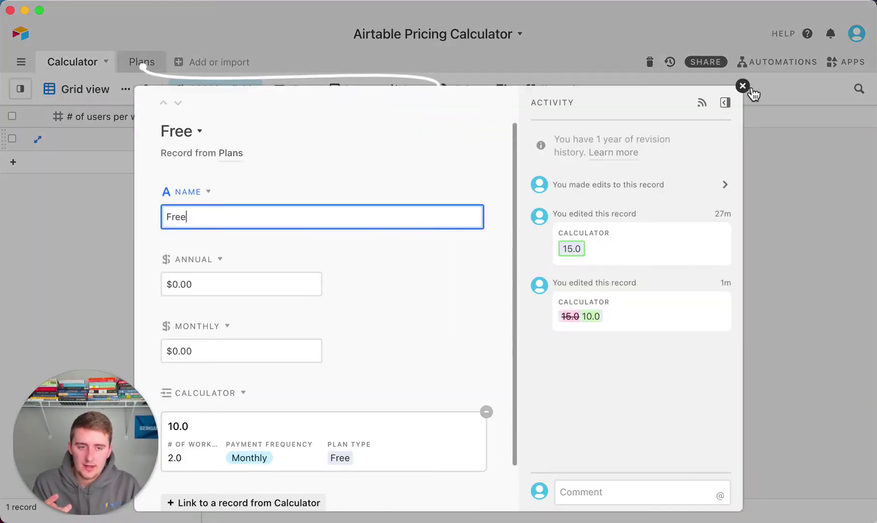
left_click(743, 87)
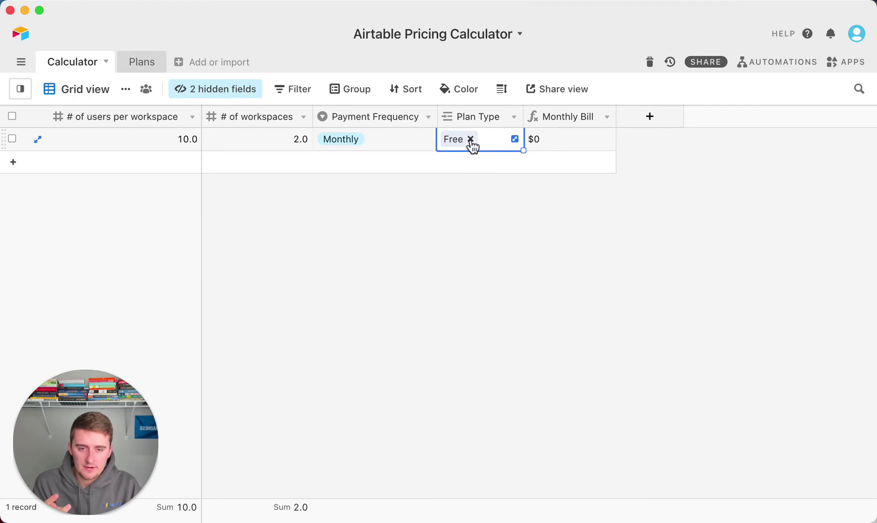
left_click(470, 140)
left_click(447, 139)
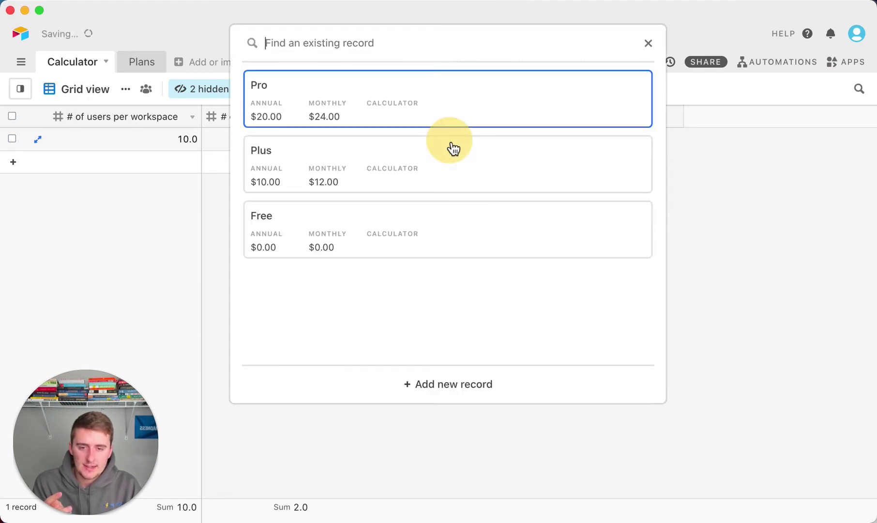
left_click(313, 169)
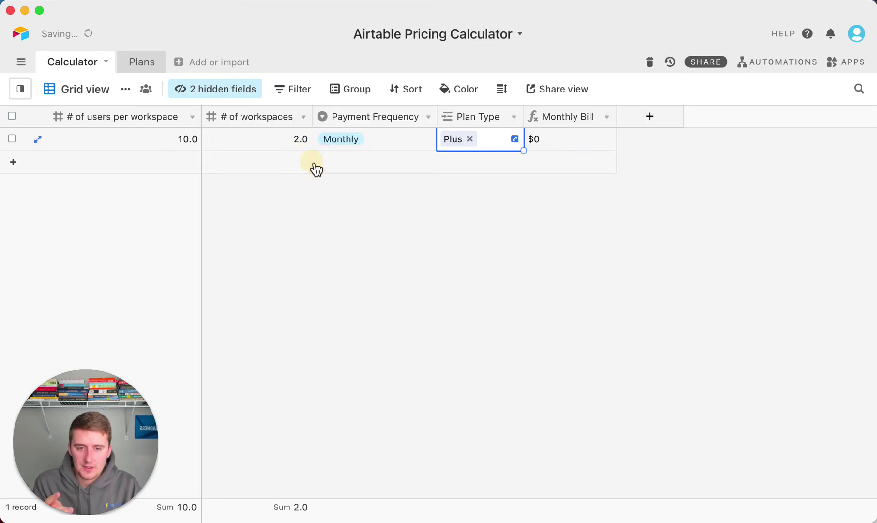
left_click(302, 267)
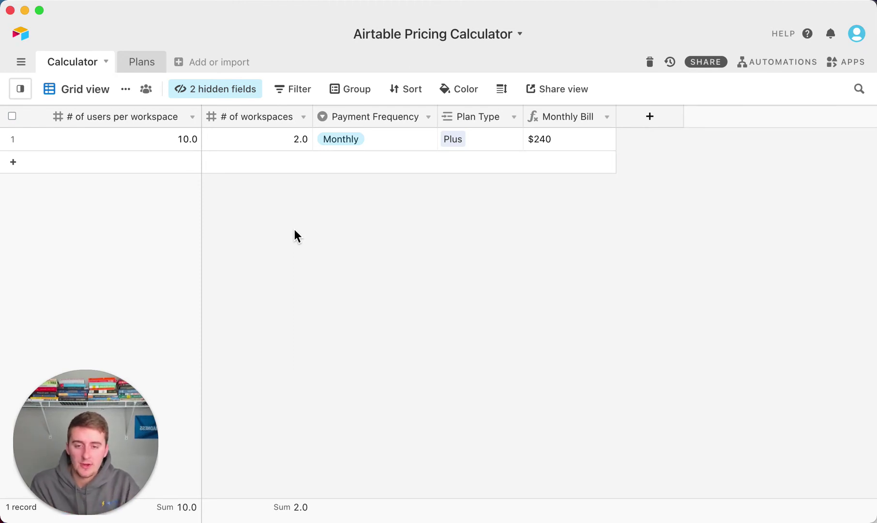
- Switch Payment Frequency back to Yearly and check the Monthly Bill
left_click(379, 141)
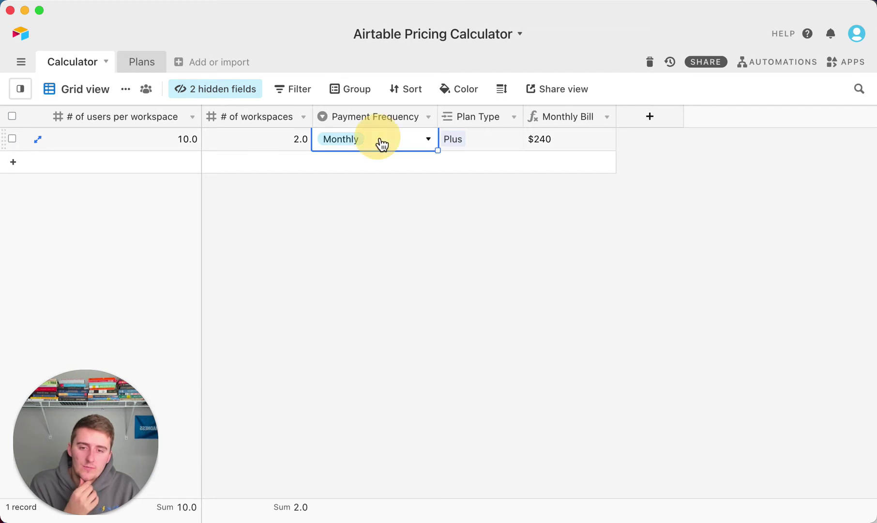
left_click(379, 141)
left_click(367, 218)
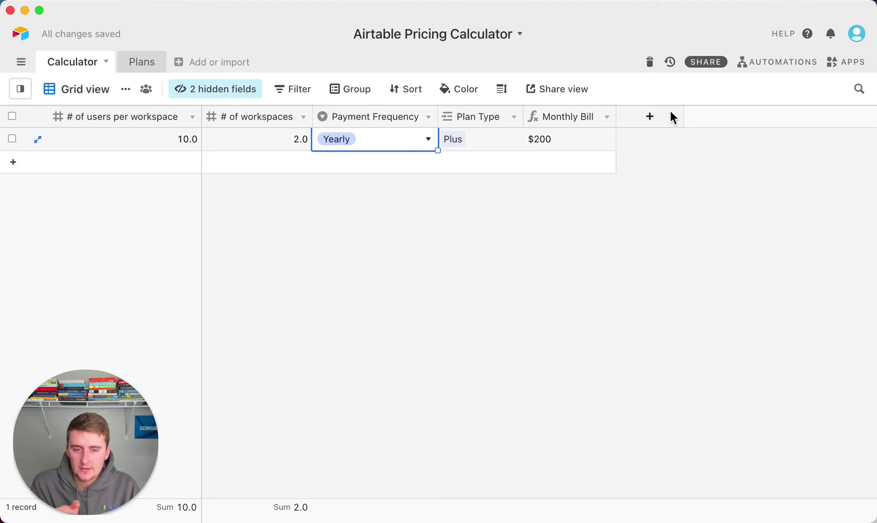
left_click(650, 121)
key("Escape")
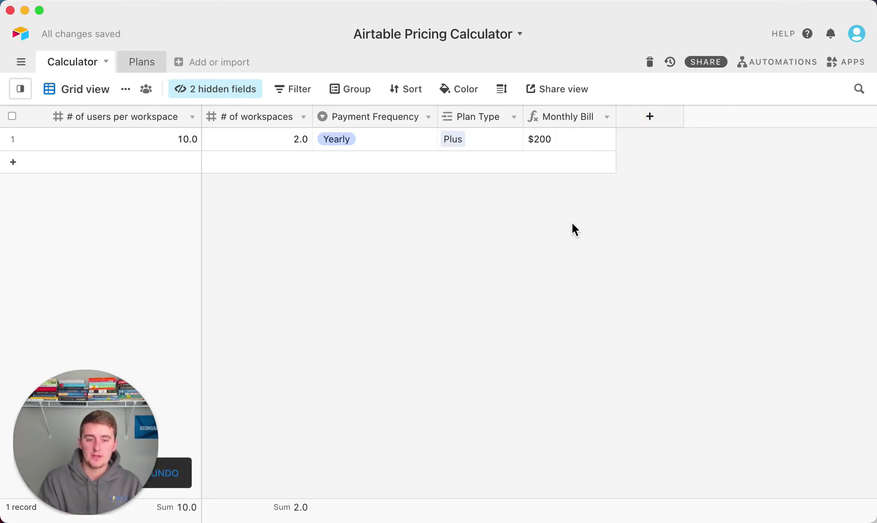
left_click(580, 138)
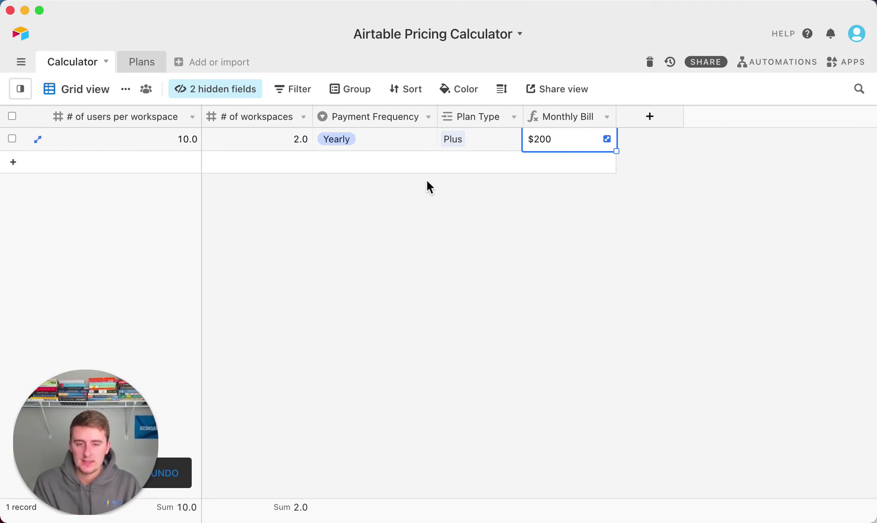
left_click(159, 142)
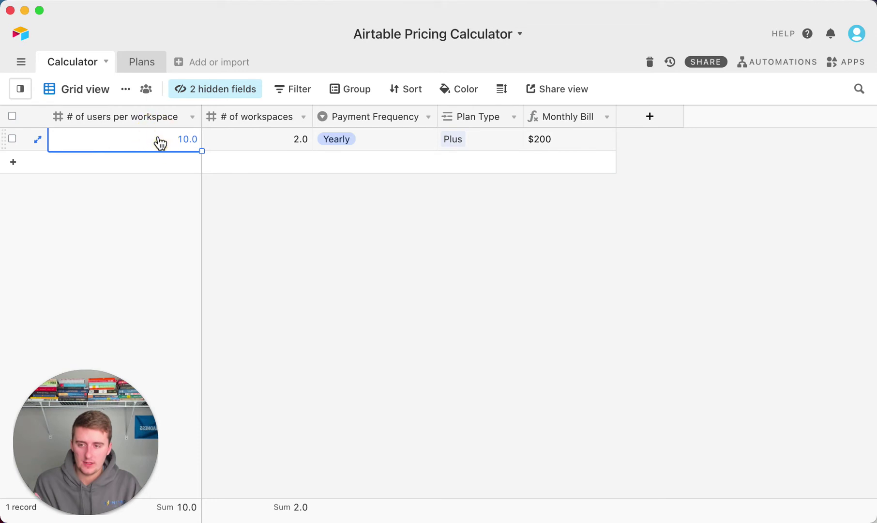
- Relink Plan Type from Plus to the Pro plan
left_click(452, 139)
left_click(469, 141)
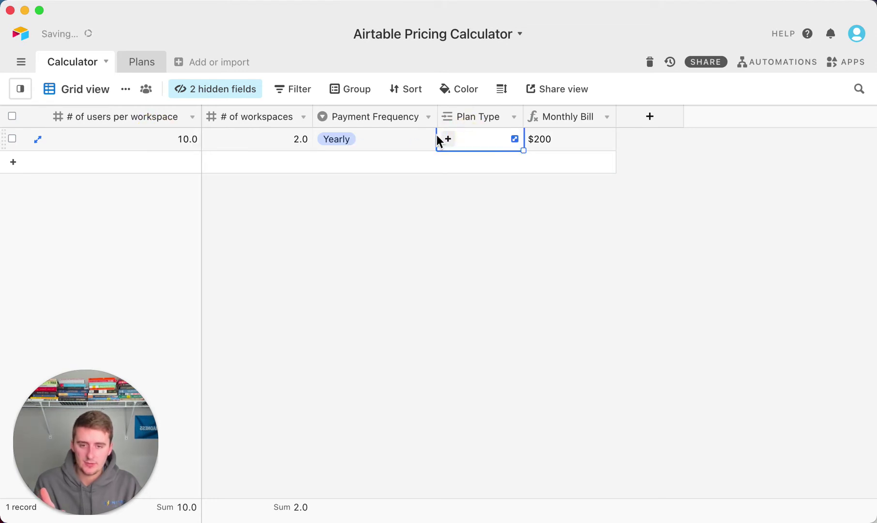
left_click(450, 140)
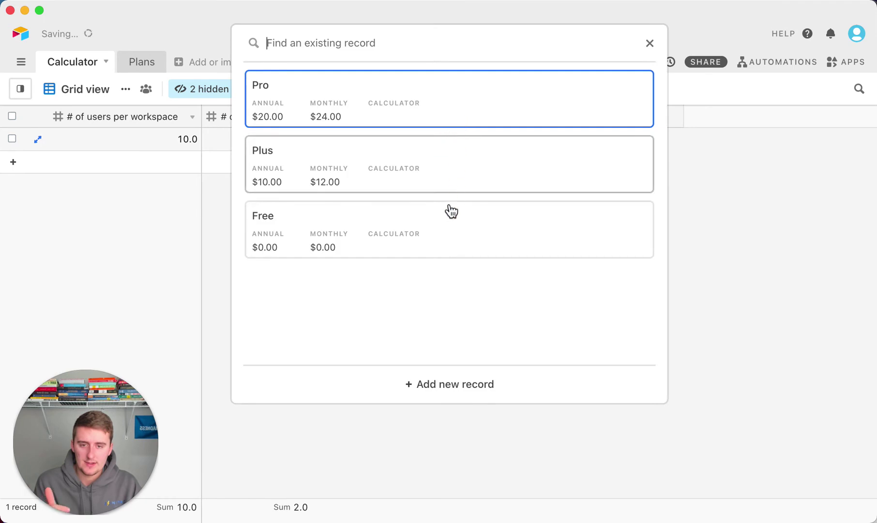
left_click(358, 82)
- Set '# of workspaces' to 1, dropping the Monthly Bill to $200
left_click(250, 137)
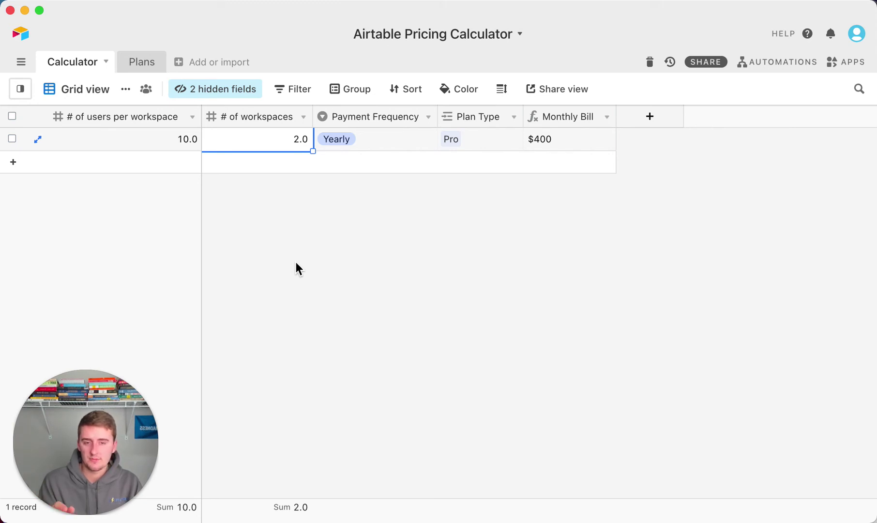
type("1")
left_click(314, 302)
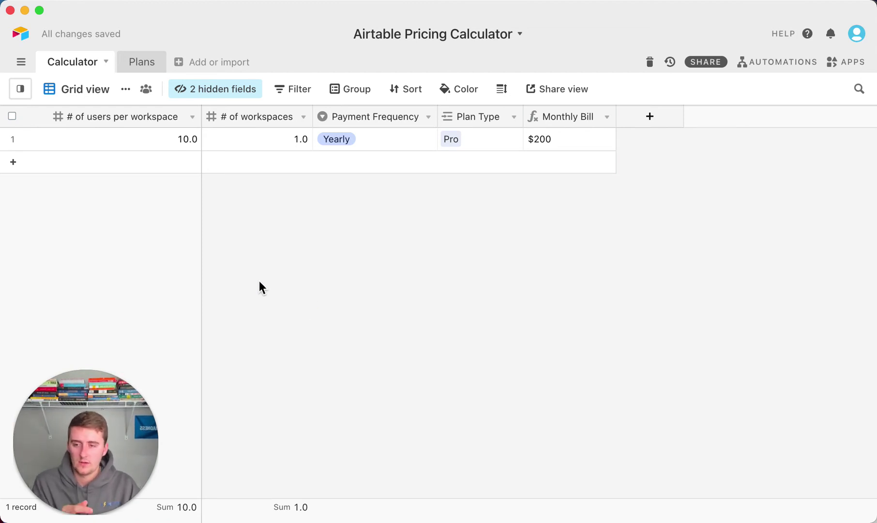
- Try 1, then 2, then settle on 5 users per workspace, making the Monthly Bill $100
left_click(99, 143)
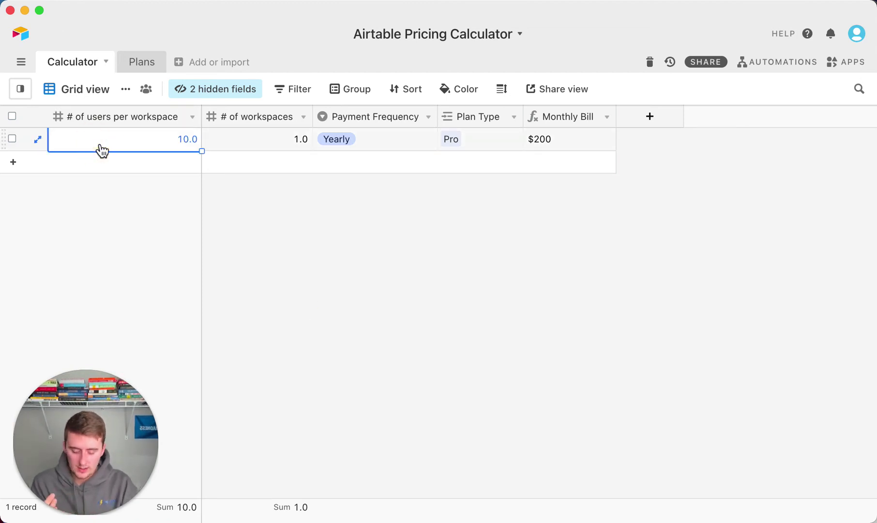
type("1")
left_click(176, 296)
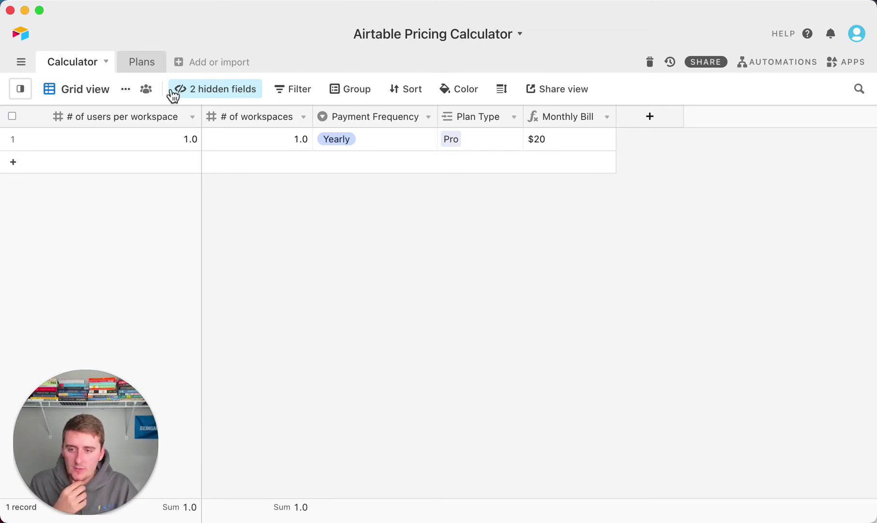
left_click(165, 141)
type("2")
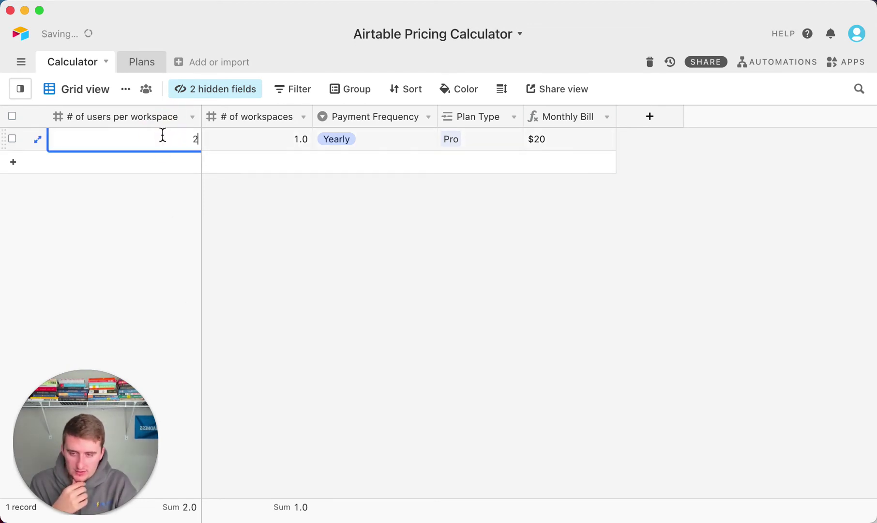
left_click(183, 229)
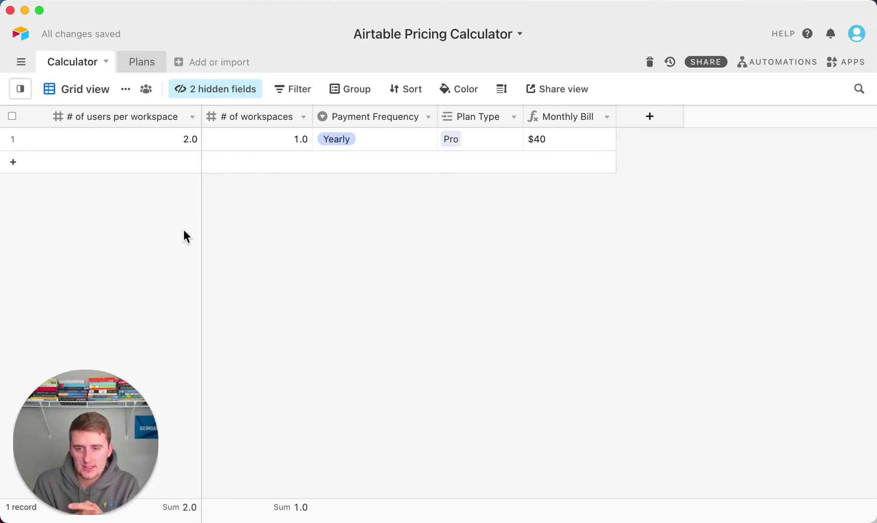
left_click(182, 146)
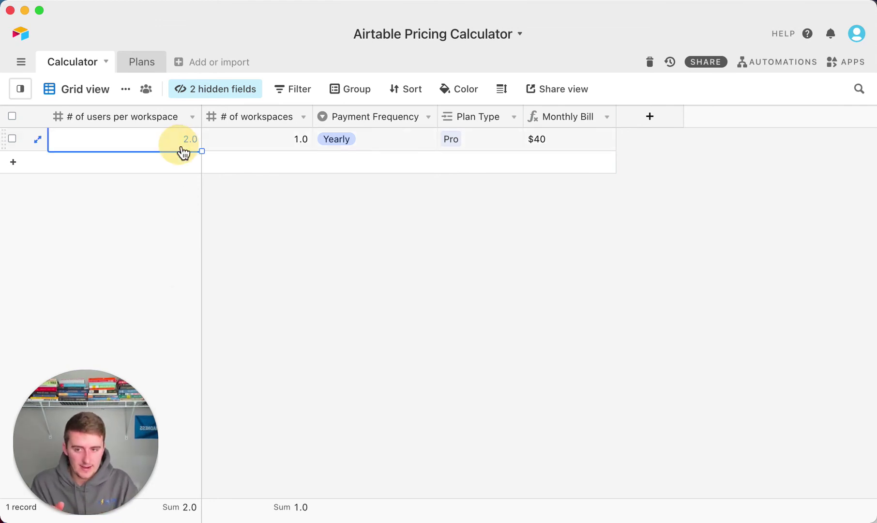
type("5")
left_click(181, 195)
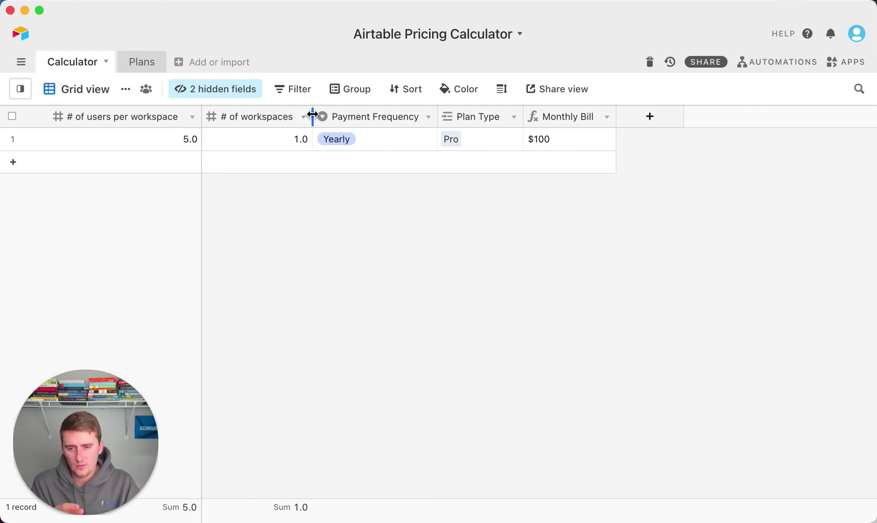
left_click(293, 138)
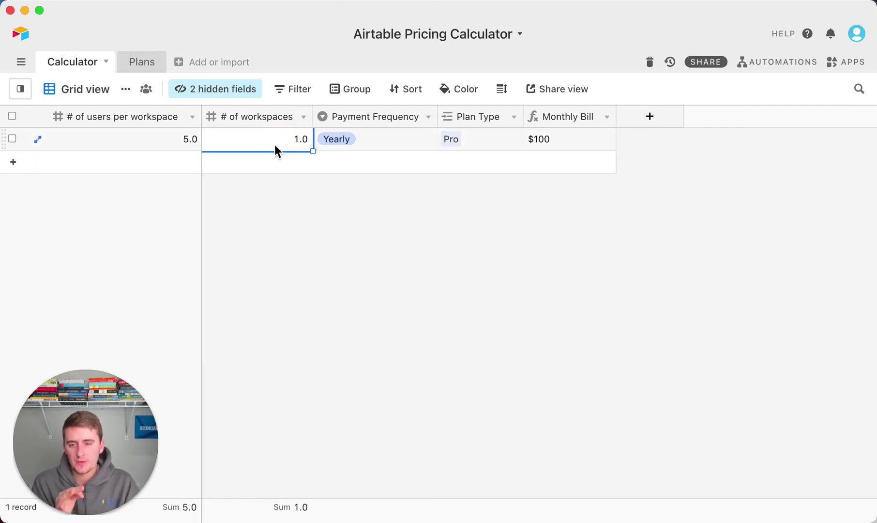
- Add a second record with 5 users per workspace and 1 workspace
left_click(156, 164)
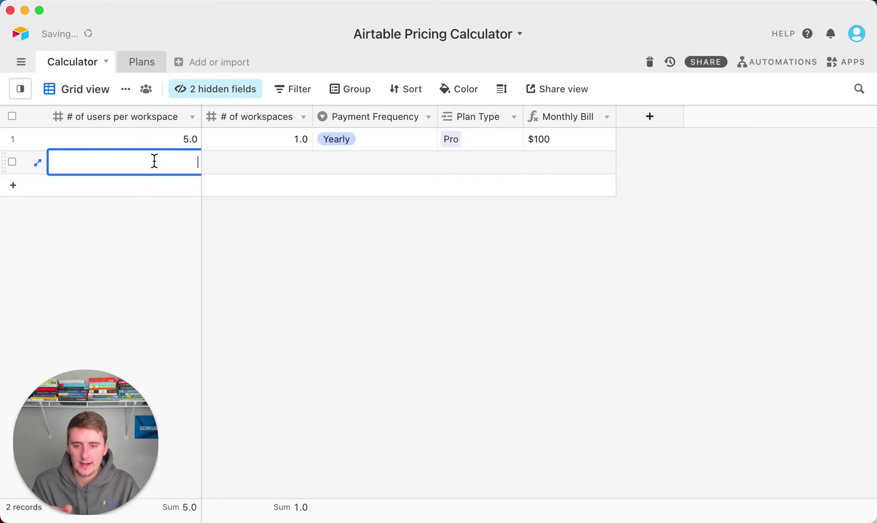
left_click(295, 280)
left_click(177, 169)
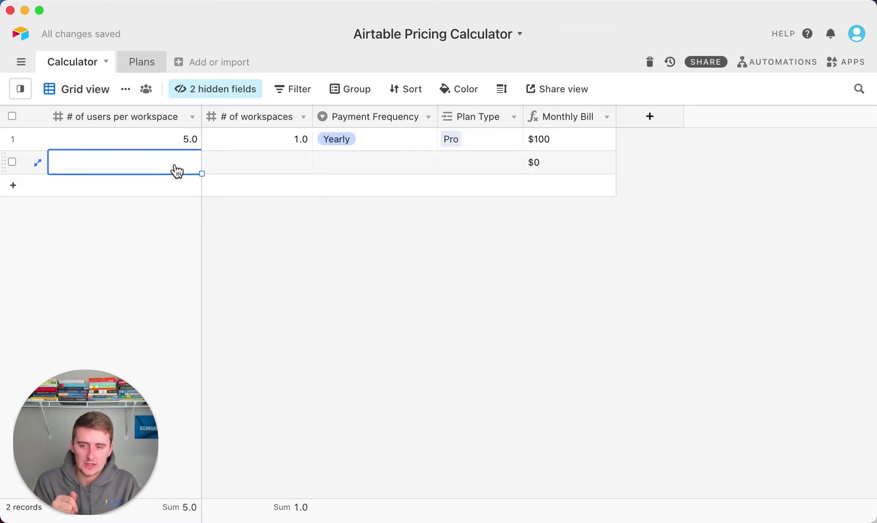
type("5")
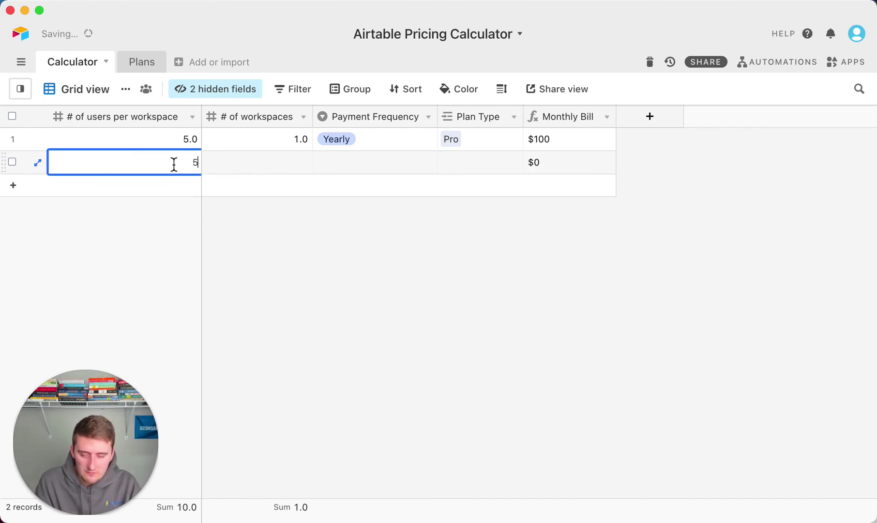
left_click(253, 166)
type("1")
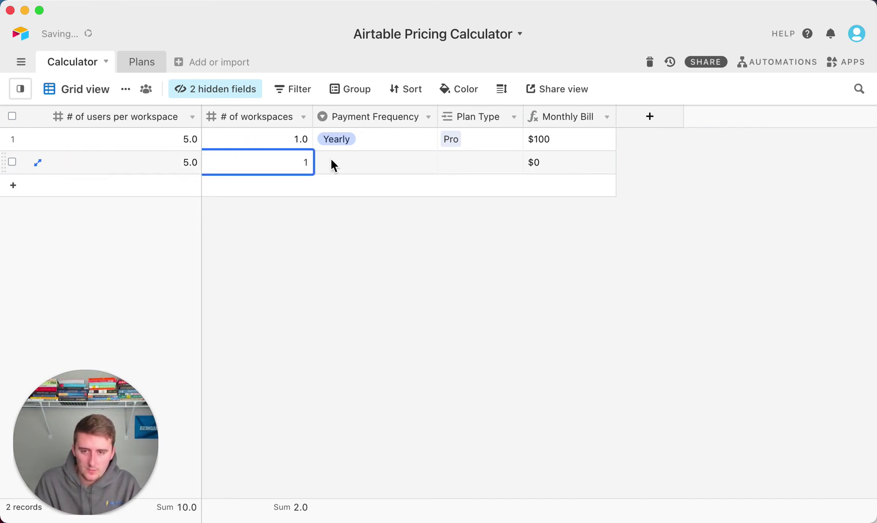
left_click(333, 163)
- Give the second record Yearly payment and link the Plus plan
left_click(334, 166)
left_click(339, 233)
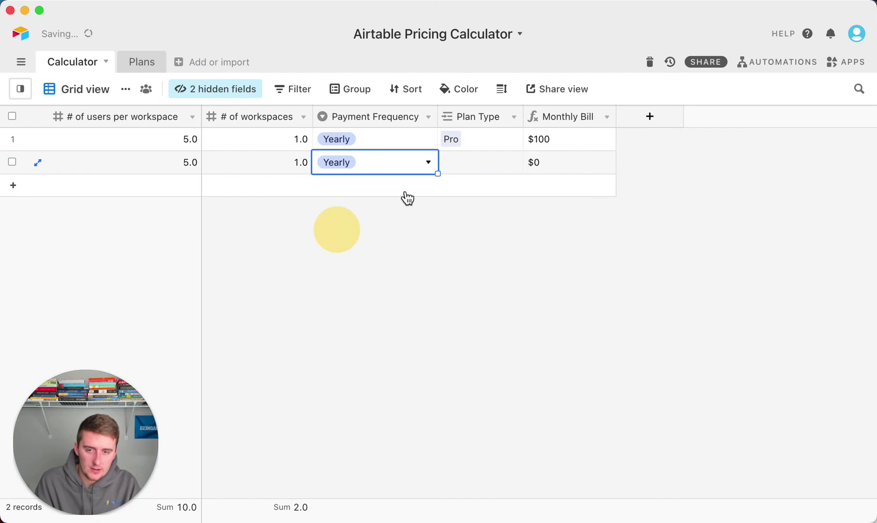
left_click(449, 167)
left_click(449, 167)
left_click(351, 156)
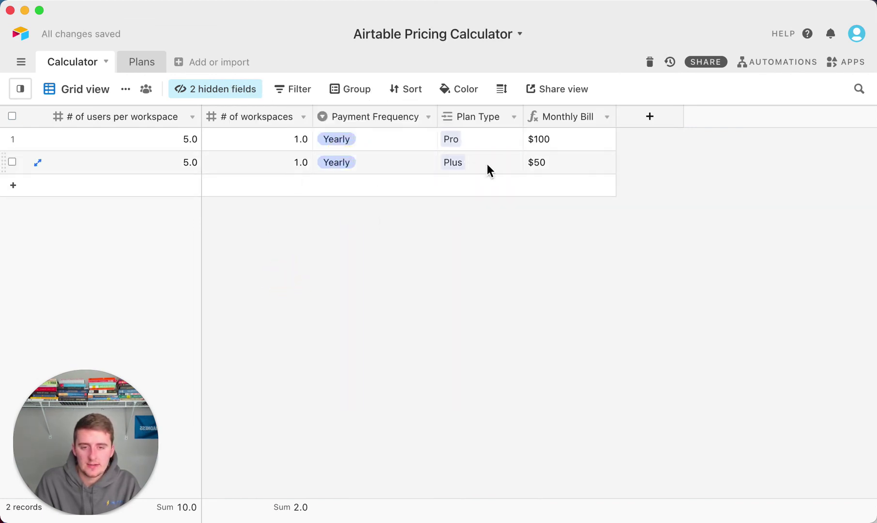
- Change the second record's Payment Frequency to Monthly, giving a $60 Monthly Bill
left_click(401, 171)
left_click(391, 170)
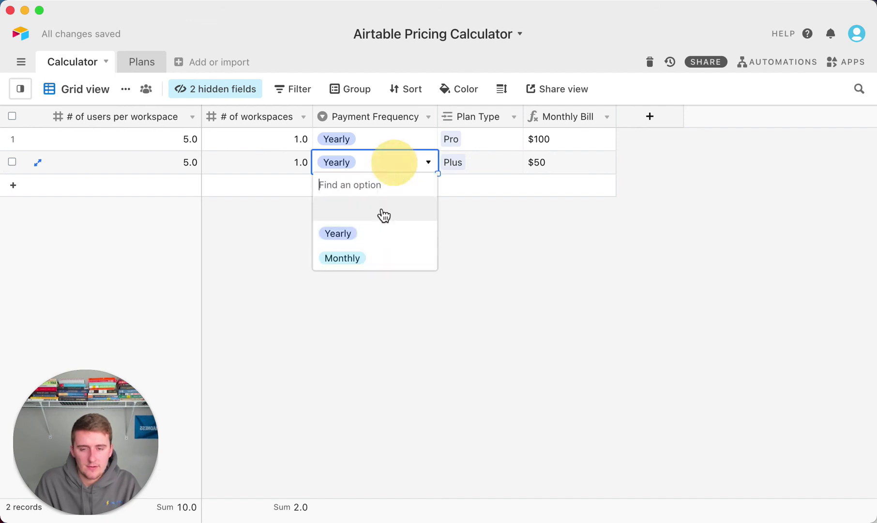
left_click(374, 259)
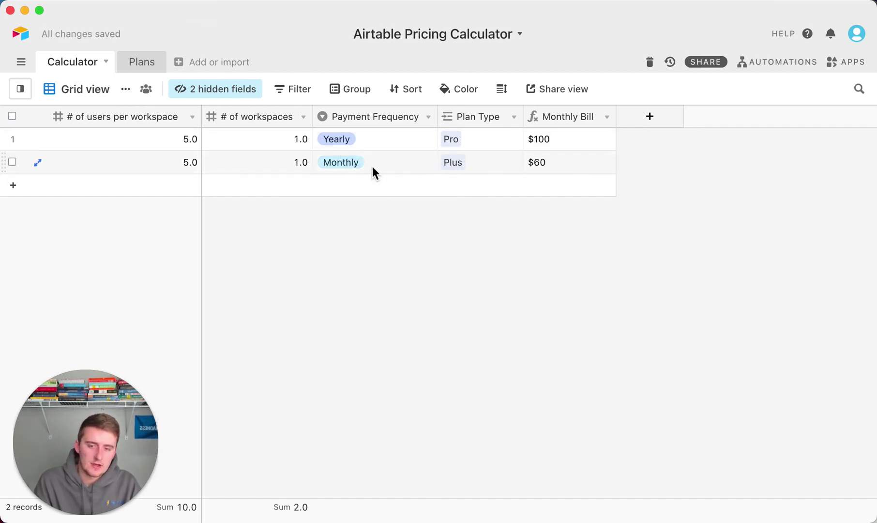
left_click(466, 165)
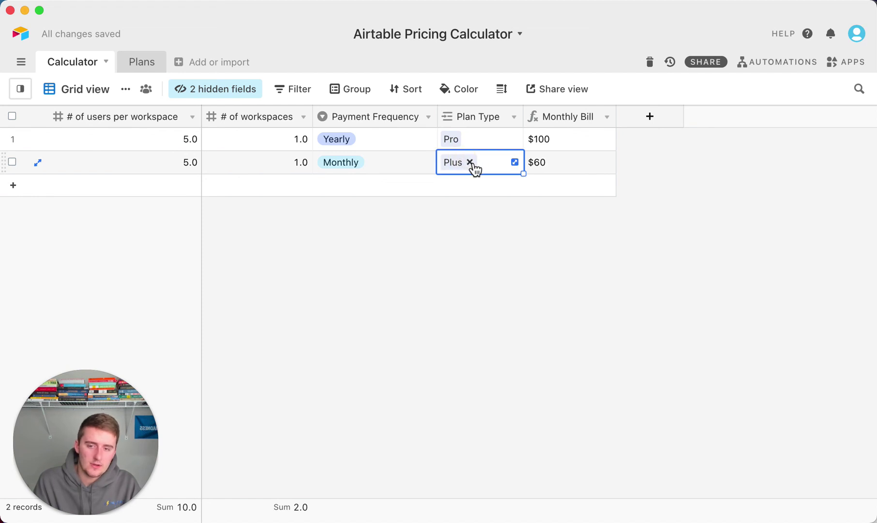
- Delete the second record, then view the Plans table's Pro, Plus and Free prices
right_click(162, 169)
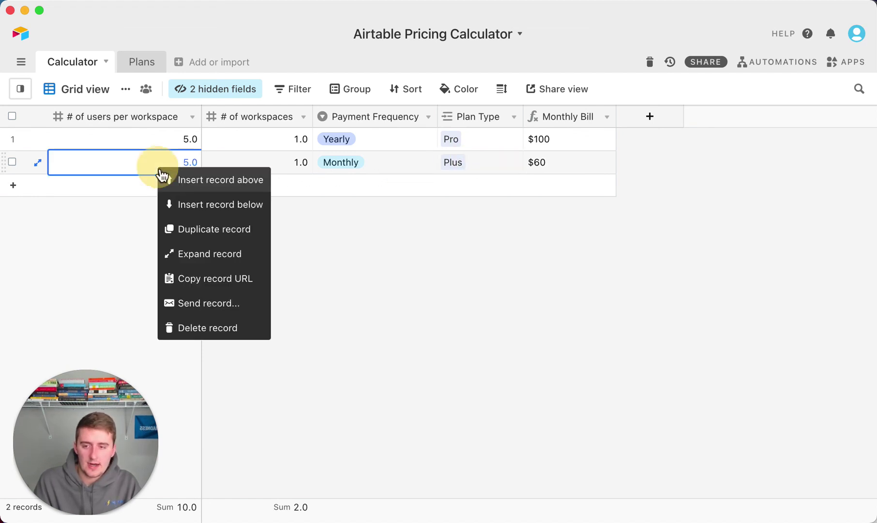
left_click(183, 327)
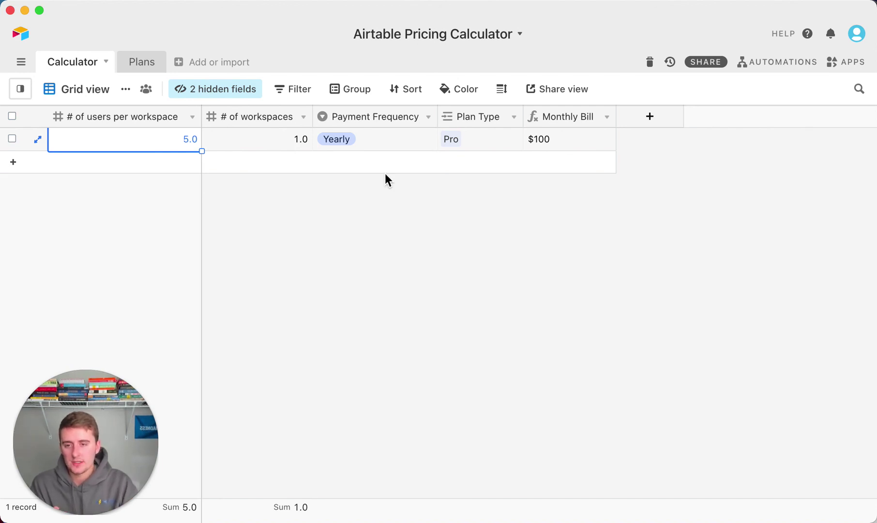
left_click(155, 66)
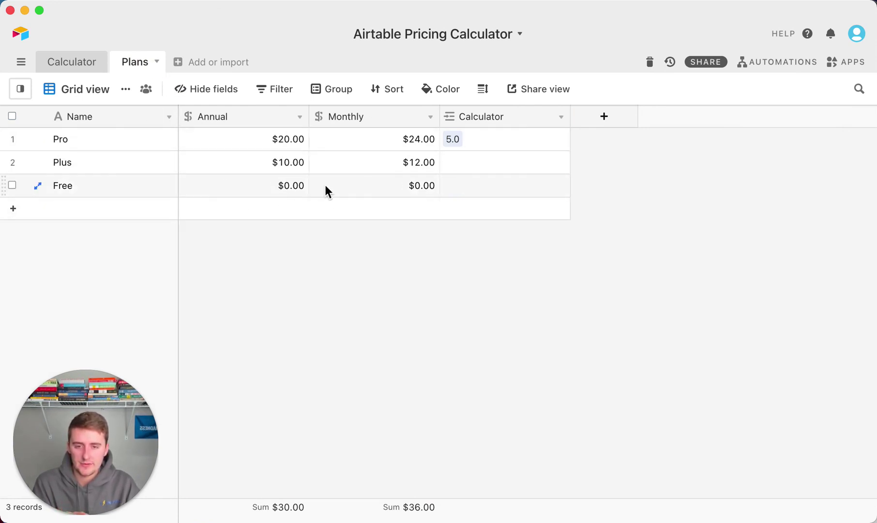
- Return to the Calculator table showing the 5-user, 1-workspace Yearly Pro record at $100
left_click(71, 63)
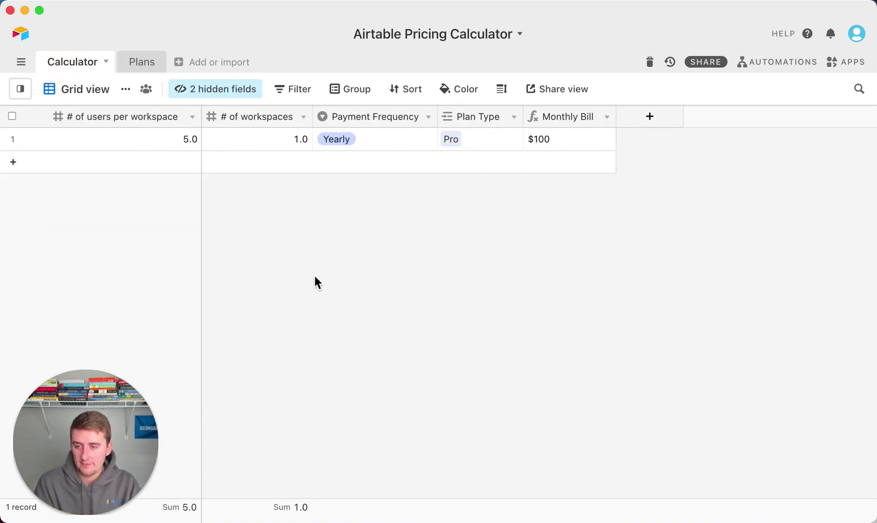